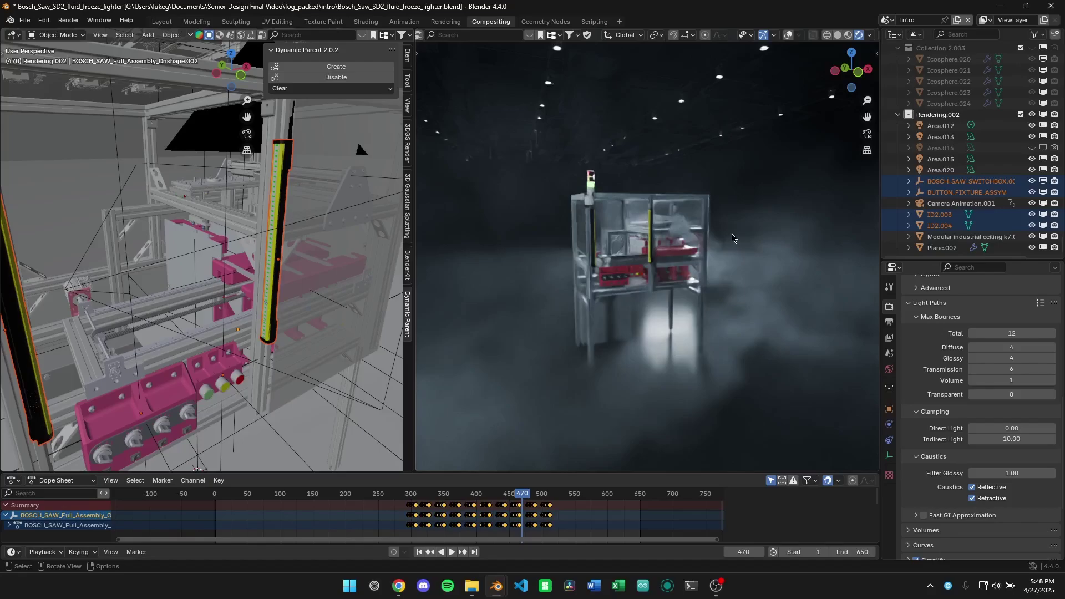
Step: Examine the foggy machine scene from several angles in the rendered view and briefly play its animation, stopping at frame 429
{"action": "middle_click_drag", "start_coordinate": [769, 268], "coordinate": [677, 277]}
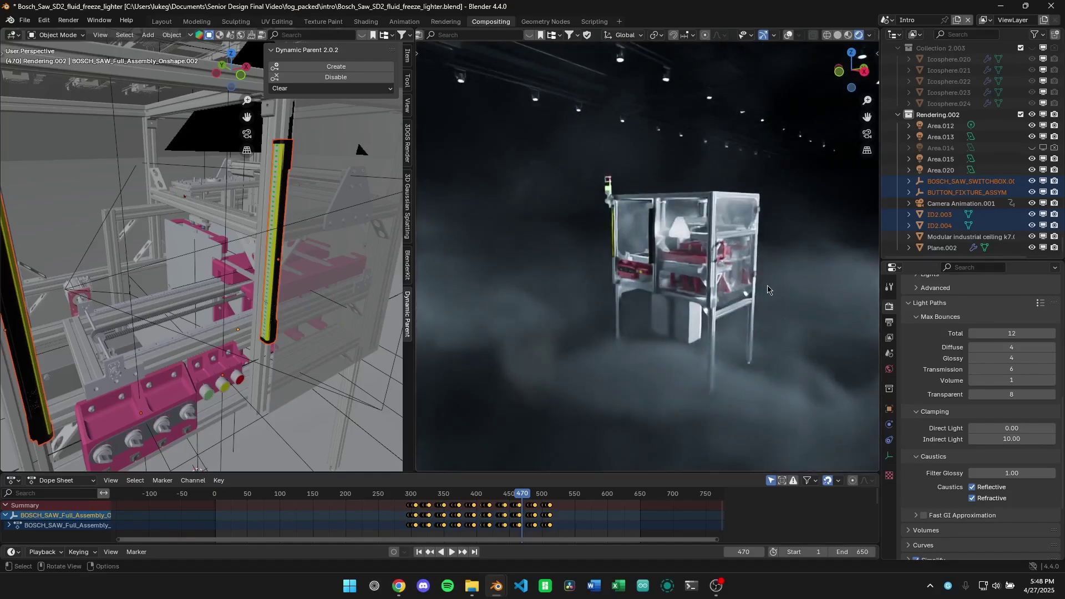
{"action": "middle_click_drag", "start_coordinate": [765, 286], "coordinate": [746, 307]}
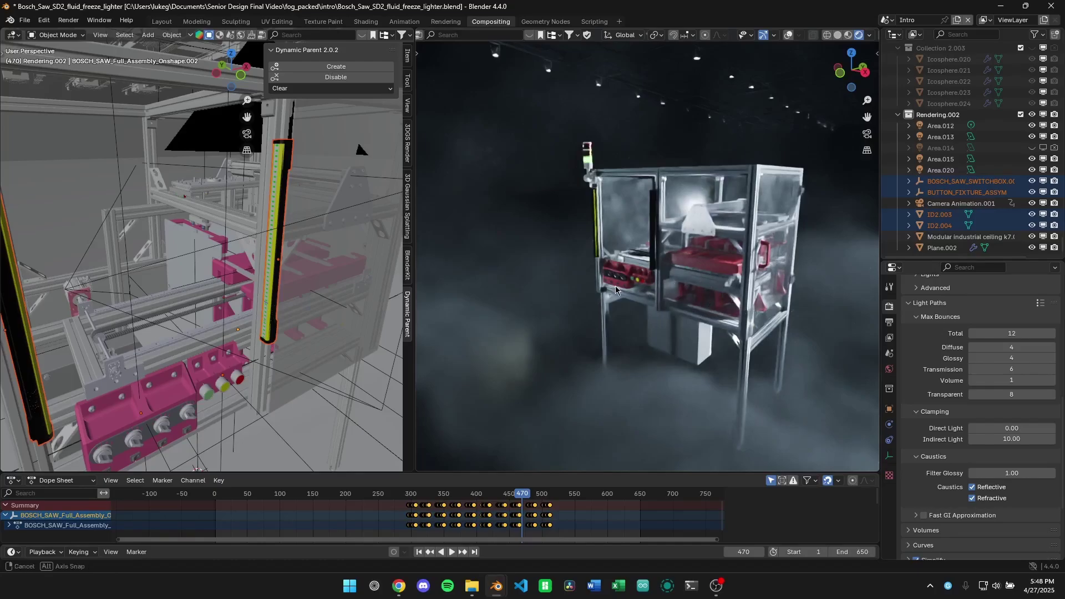
{"action": "middle_click_drag", "start_coordinate": [615, 285], "coordinate": [677, 189]}
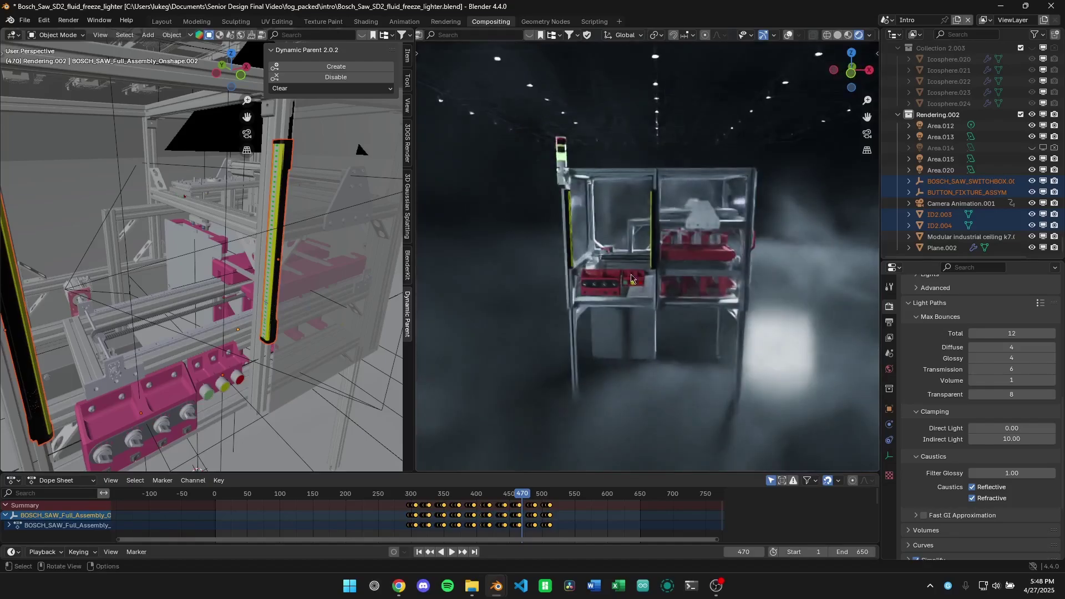
{"action": "middle_click_drag", "start_coordinate": [663, 286], "coordinate": [758, 299]}
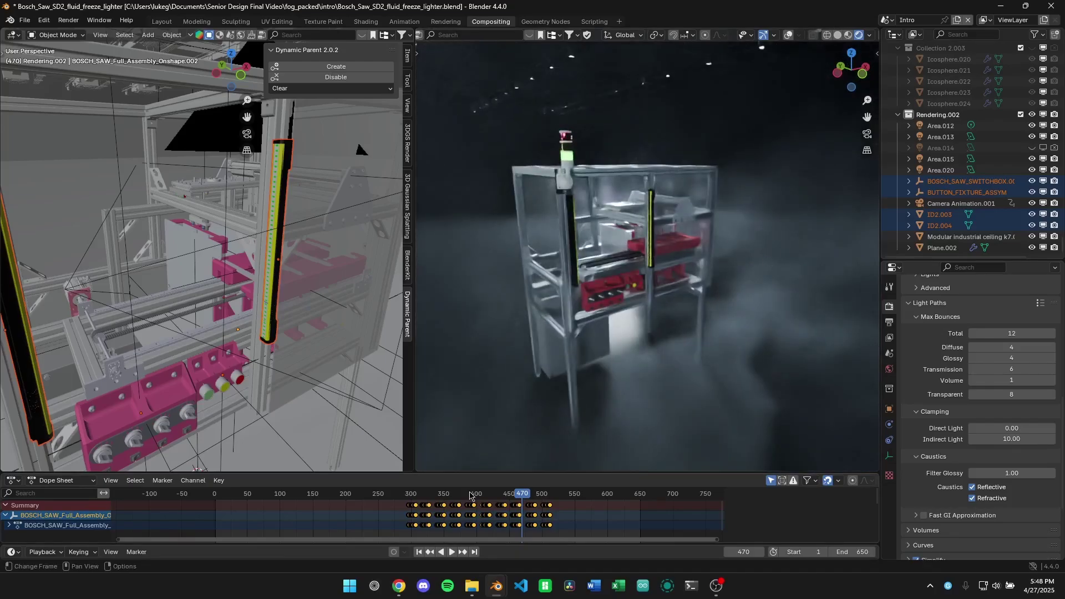
{"action": "middle_click_drag", "start_coordinate": [848, 314], "coordinate": [758, 319]}
{"action": "mouse_move", "coordinate": [480, 496]}
{"action": "left_mouse_down"}
{"action": "mouse_move", "coordinate": [434, 494]}
{"action": "mouse_move", "coordinate": [516, 491]}
{"action": "mouse_move", "coordinate": [423, 491]}
{"action": "mouse_move", "coordinate": [467, 500]}
{"action": "left_mouse_up"}
{"action": "key", "text": "space"}
{"action": "key", "text": "space"}
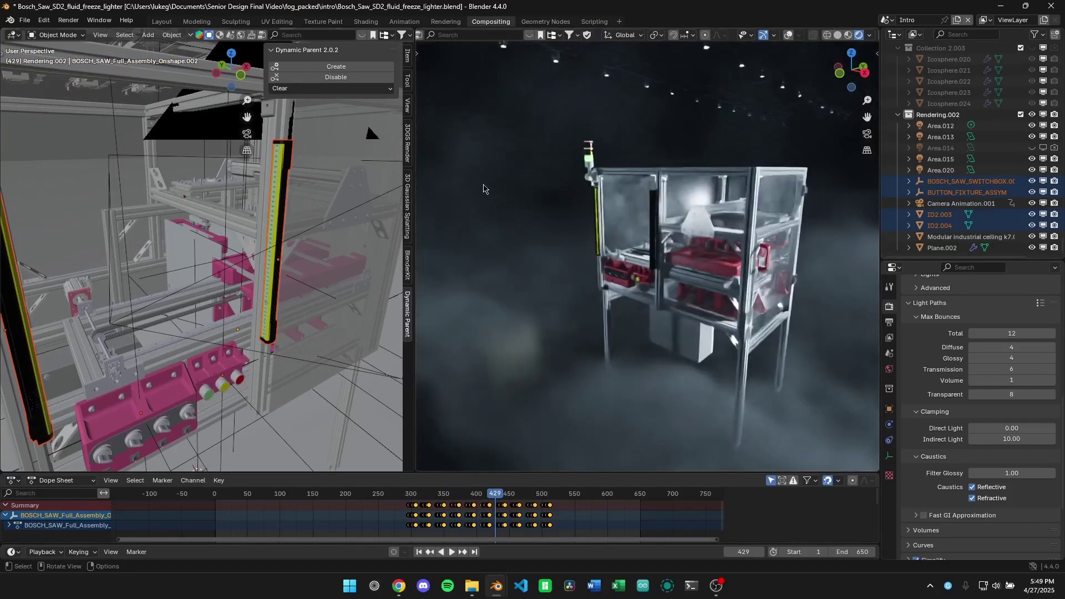
{"action": "middle_click_drag", "start_coordinate": [494, 186], "coordinate": [559, 185]}
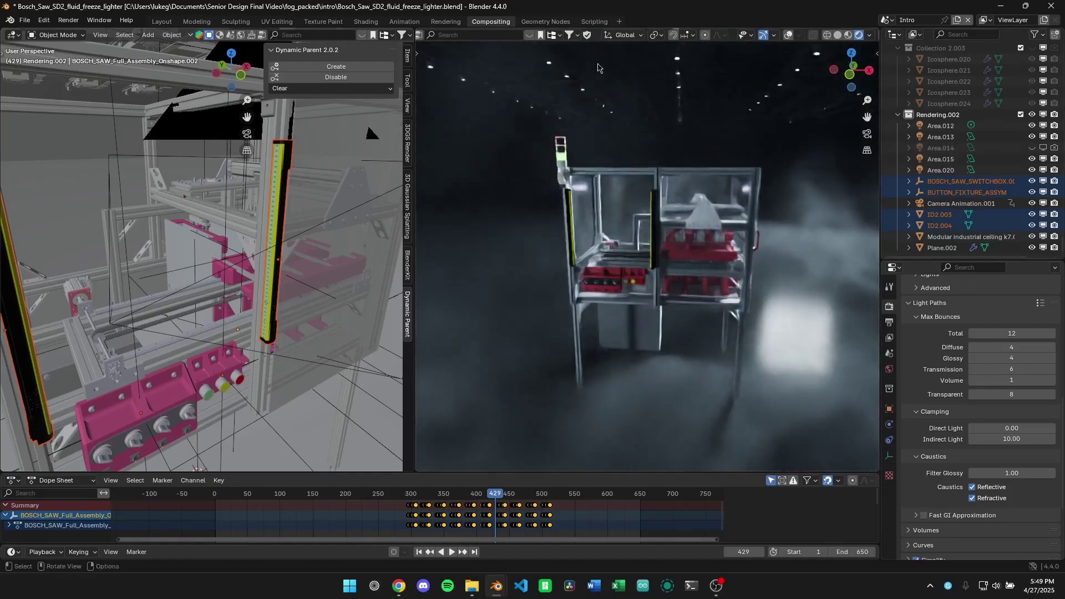
Step: Switch to the unsaved smoke simulation file and examine the Smoke Domain and the Sphere's fluid flow settings
{"action": "left_click", "coordinate": [1000, 6]}
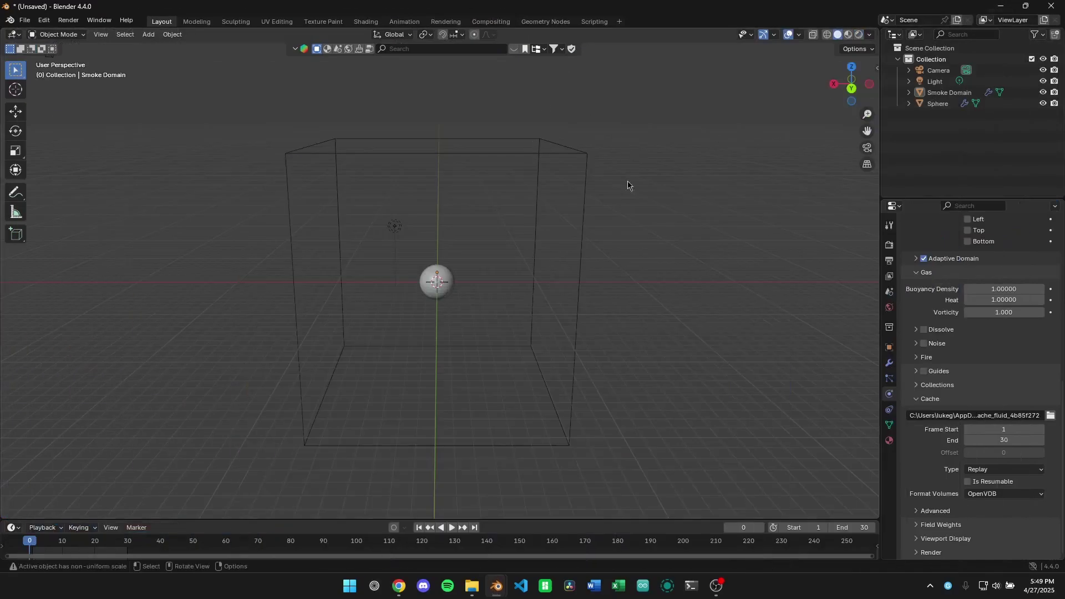
{"action": "middle_click_drag", "start_coordinate": [619, 324], "coordinate": [677, 310]}
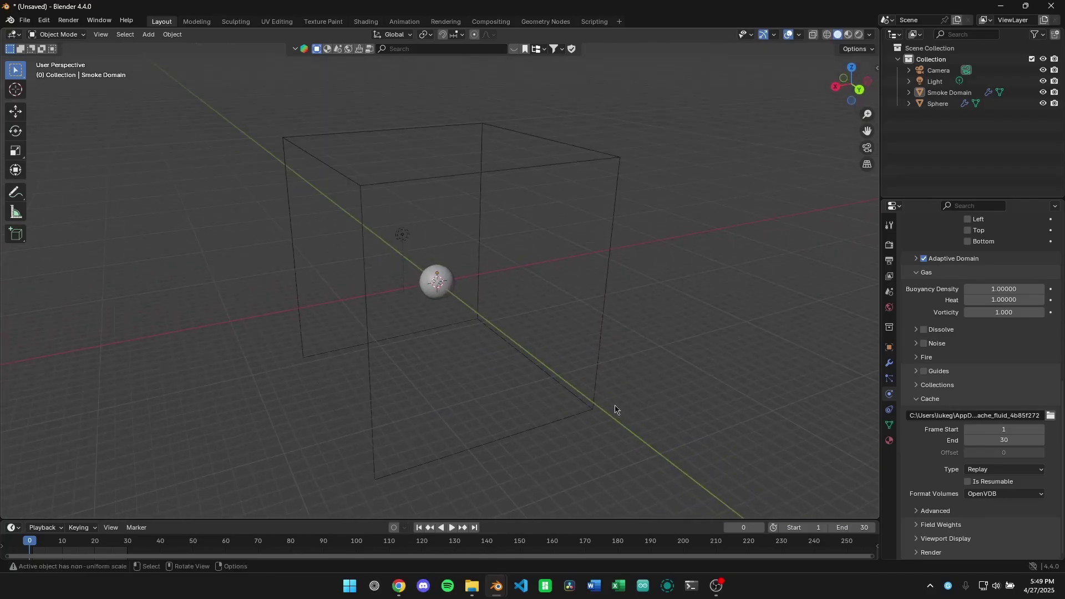
{"action": "mouse_move", "coordinate": [600, 312]}
{"action": "middle_mouse_down"}
{"action": "mouse_move", "coordinate": [535, 309]}
{"action": "mouse_move", "coordinate": [605, 315]}
{"action": "middle_mouse_up"}
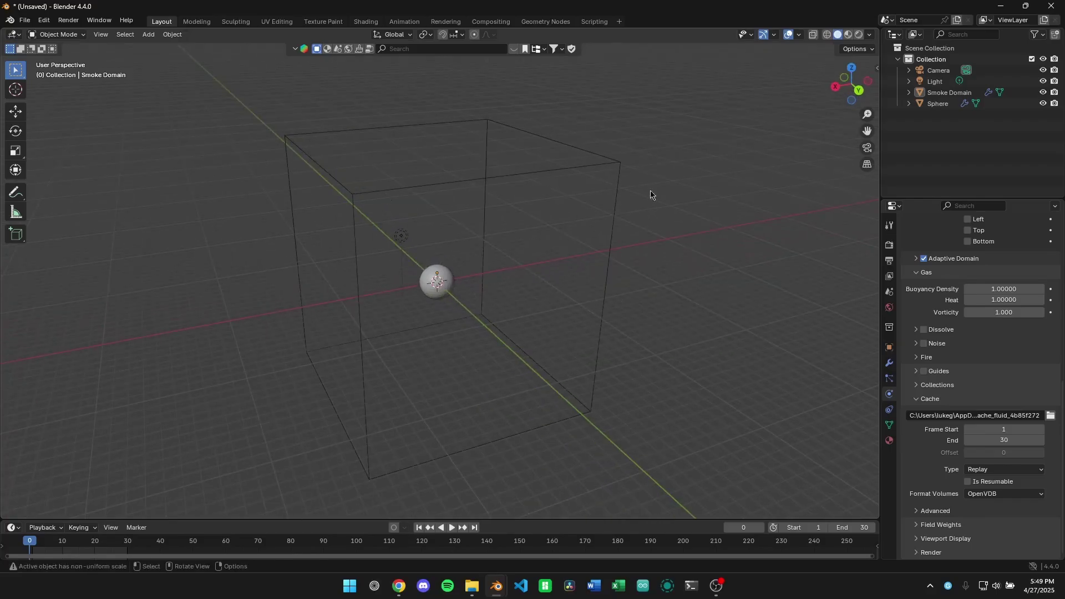
{"action": "left_click", "coordinate": [617, 196]}
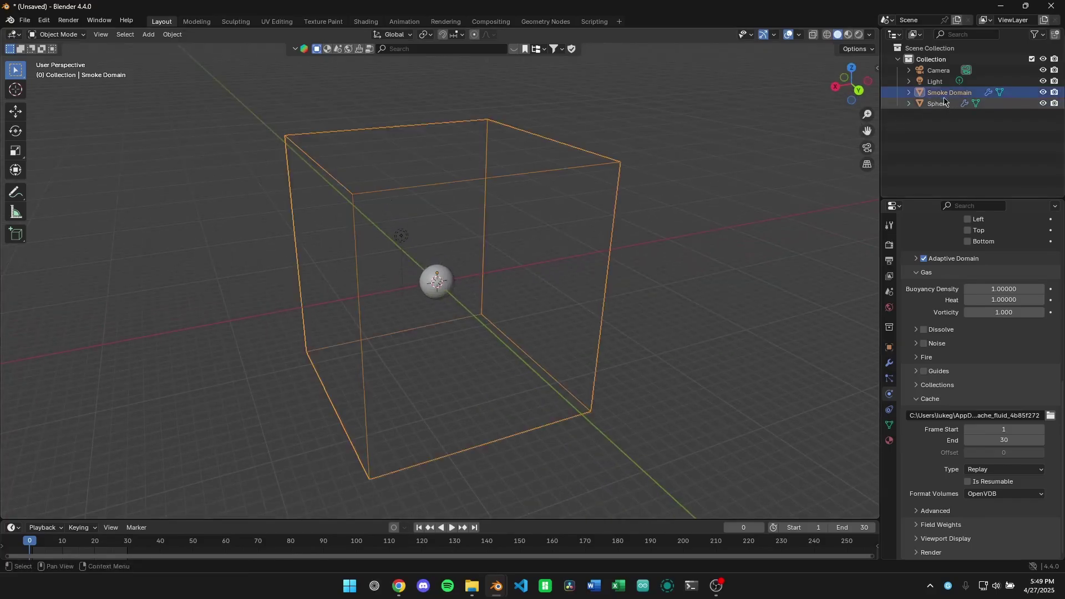
{"action": "left_click", "coordinate": [941, 104]}
{"action": "scroll", "coordinate": [487, 316], "scroll_direction": "up", "scroll_amount": 5}
{"action": "scroll", "coordinate": [482, 297], "scroll_direction": "down", "scroll_amount": 7}
Step: Play the smoke simulation, stop it at frame 27 and view the smoke around the sphere
{"action": "left_click", "coordinate": [452, 527]}
{"action": "scroll", "coordinate": [534, 444], "scroll_direction": "down", "scroll_amount": 4}
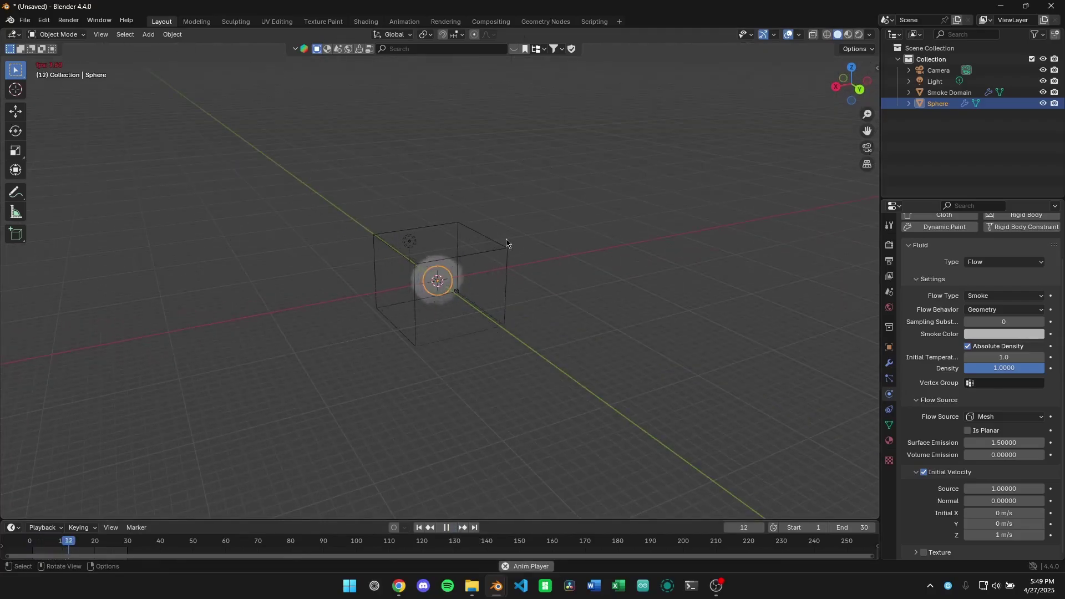
{"action": "scroll", "coordinate": [504, 240], "scroll_direction": "up", "scroll_amount": 5}
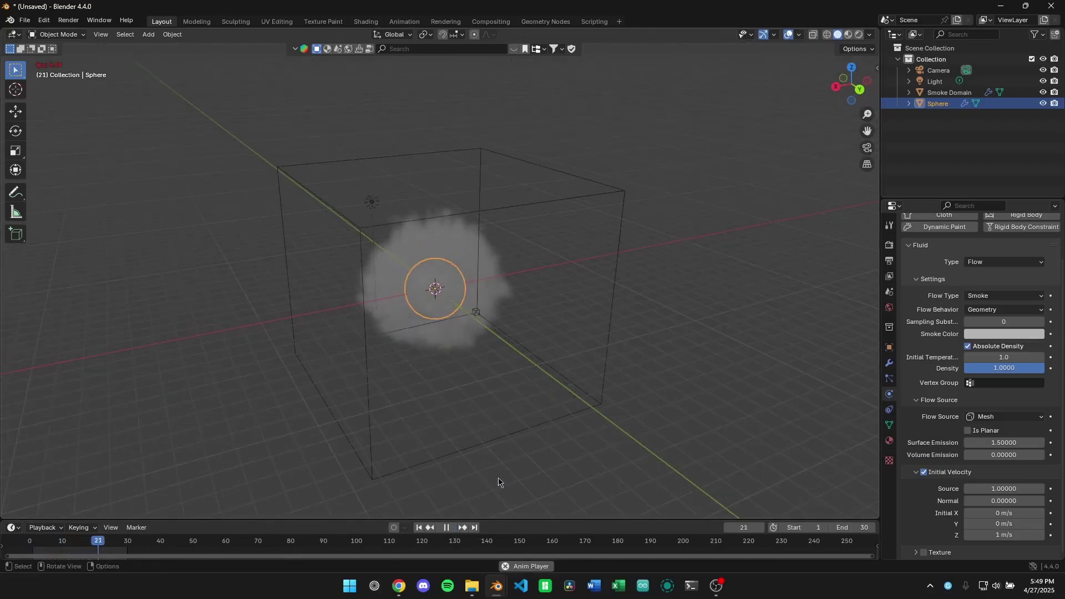
{"action": "left_click", "coordinate": [447, 527]}
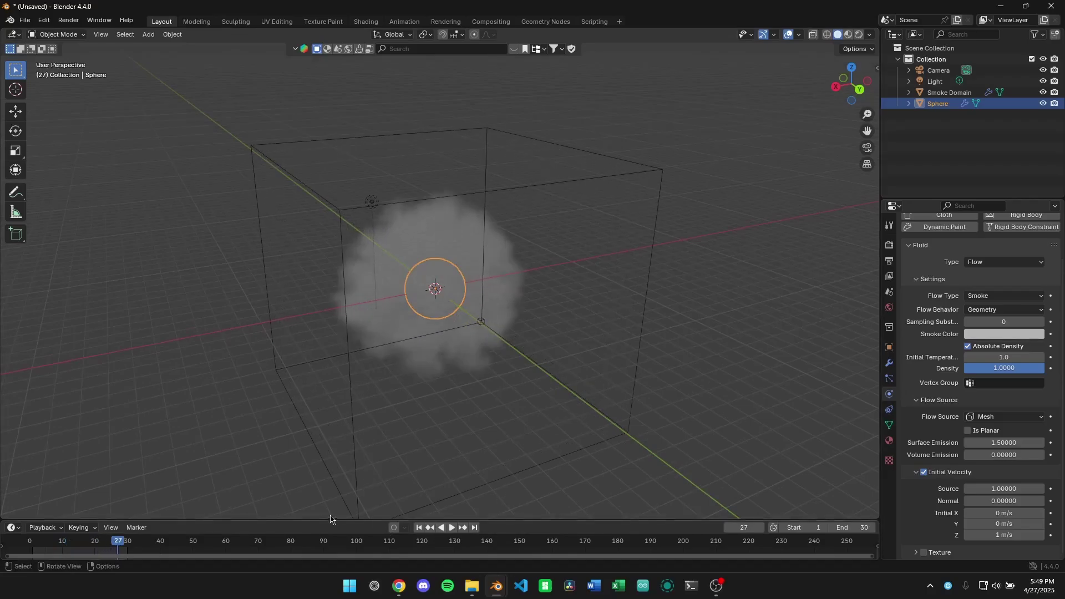
{"action": "middle_click_drag", "start_coordinate": [425, 305], "coordinate": [499, 266]}
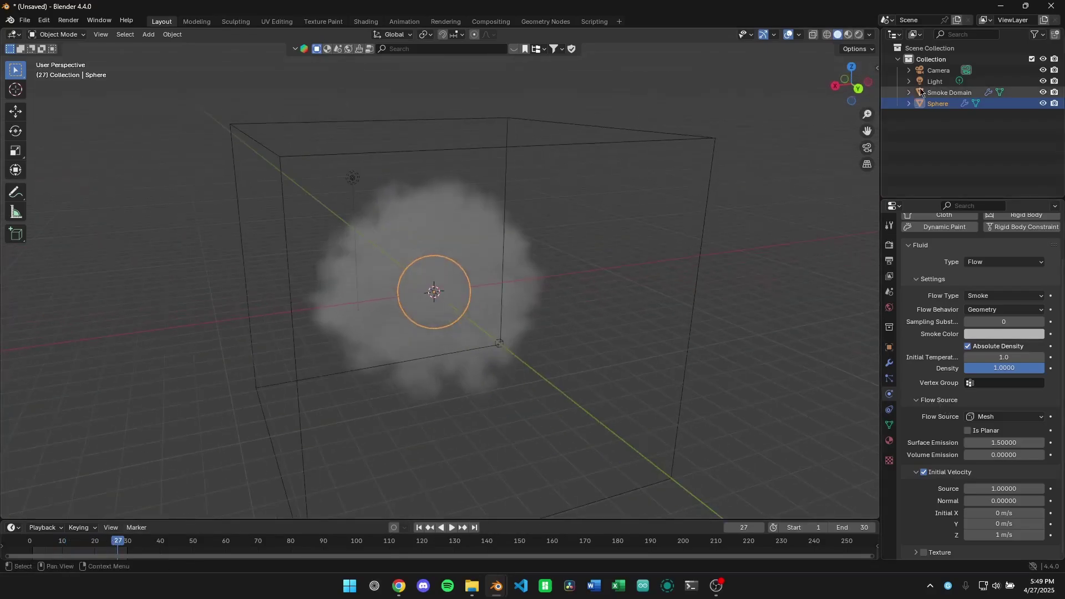
Step: Set the Smoke Domain's fluid cache type to All
{"action": "left_click", "coordinate": [941, 92]}
{"action": "scroll", "coordinate": [921, 347], "scroll_direction": "down", "scroll_amount": 10}
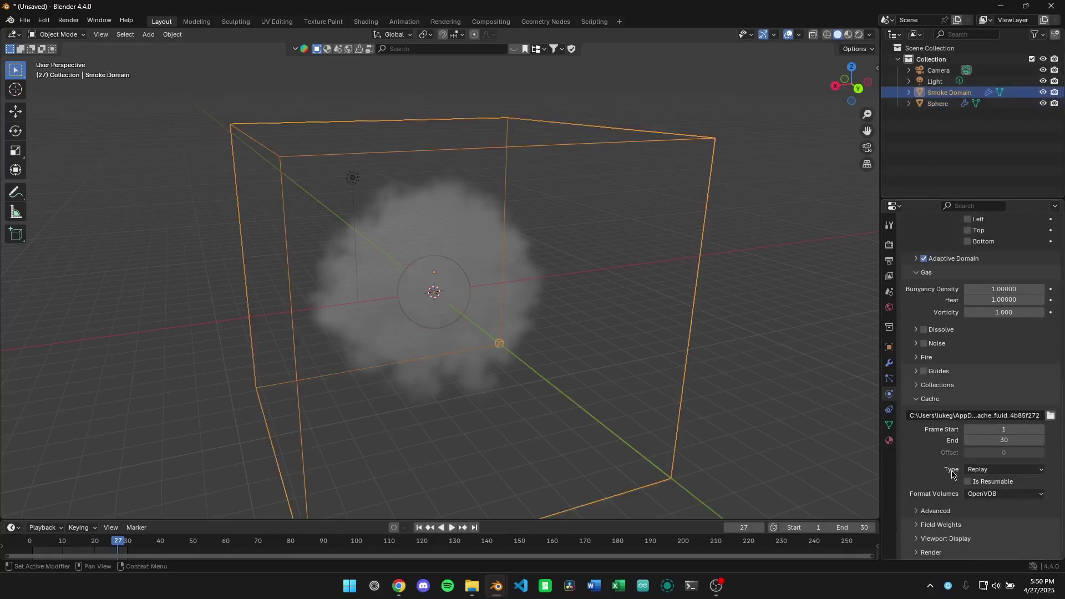
{"action": "left_click", "coordinate": [988, 469]}
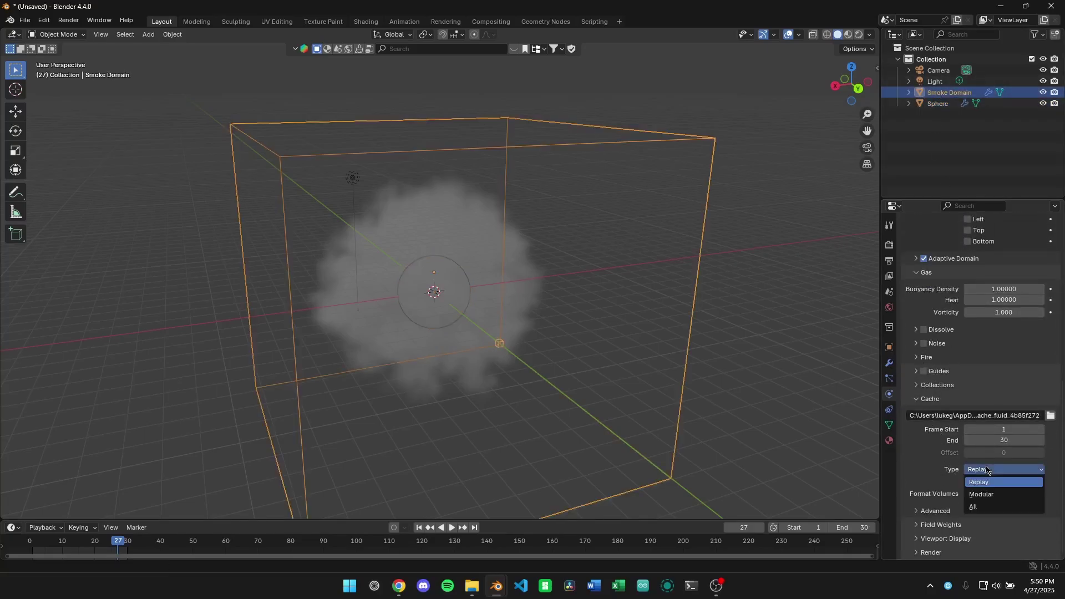
{"action": "left_click", "coordinate": [976, 507]}
{"action": "scroll", "coordinate": [442, 320], "scroll_direction": "down", "scroll_amount": 2}
{"action": "scroll", "coordinate": [556, 301], "scroll_direction": "up", "scroll_amount": 2}
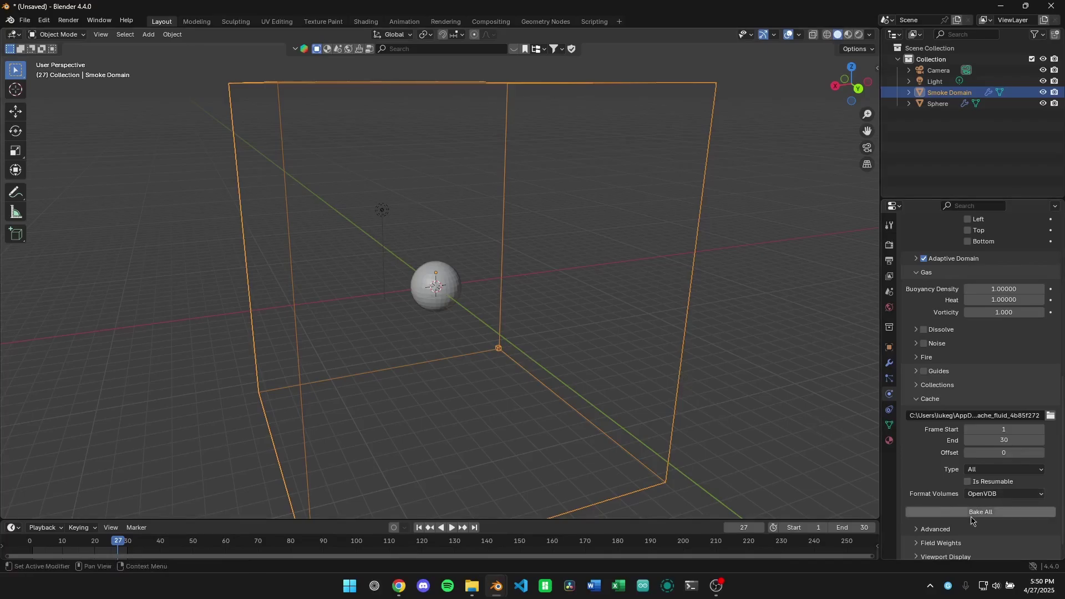
Step: Bake the Smoke Domain's full cache with an end frame of 26 and show frame 26
{"action": "left_click", "coordinate": [1004, 441]}
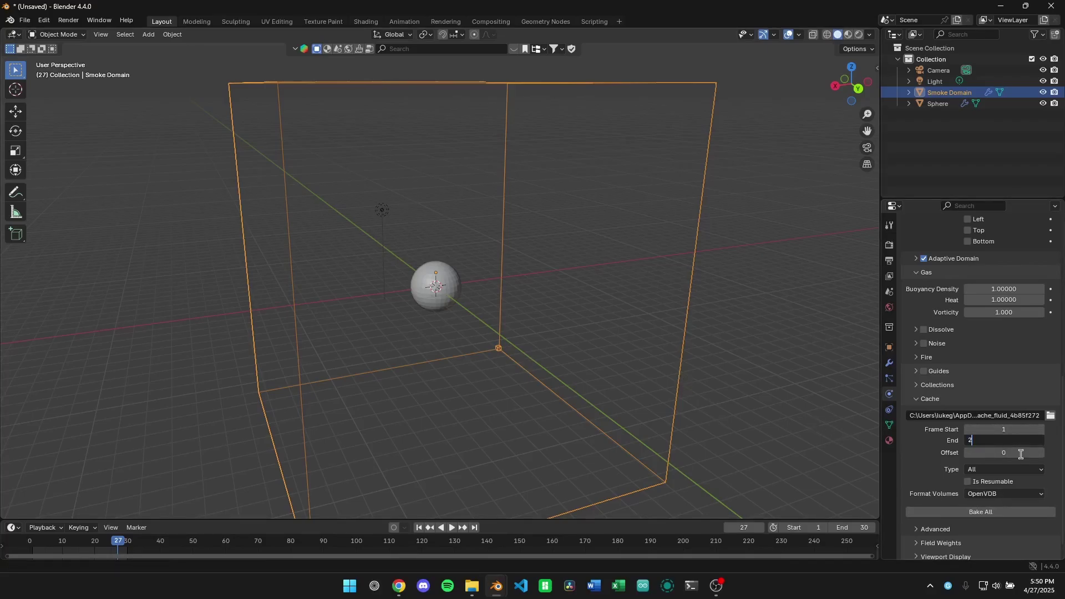
{"action": "key", "text": "Return"}
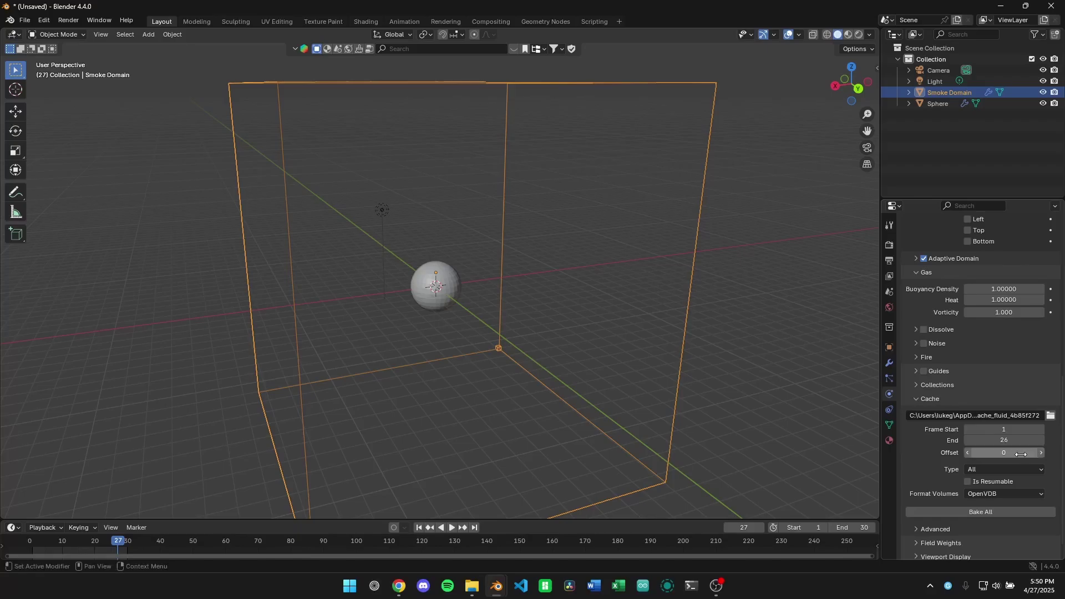
{"action": "left_click", "coordinate": [1007, 510]}
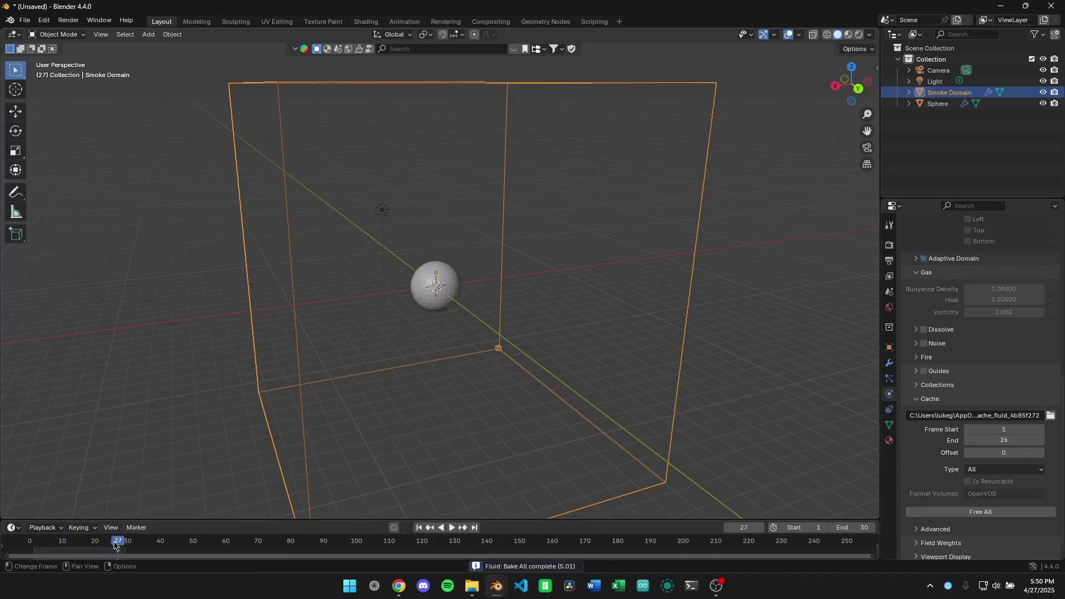
{"action": "mouse_move", "coordinate": [114, 546]}
{"action": "left_mouse_down"}
{"action": "mouse_move", "coordinate": [35, 550]}
{"action": "mouse_move", "coordinate": [115, 552]}
{"action": "left_mouse_up"}
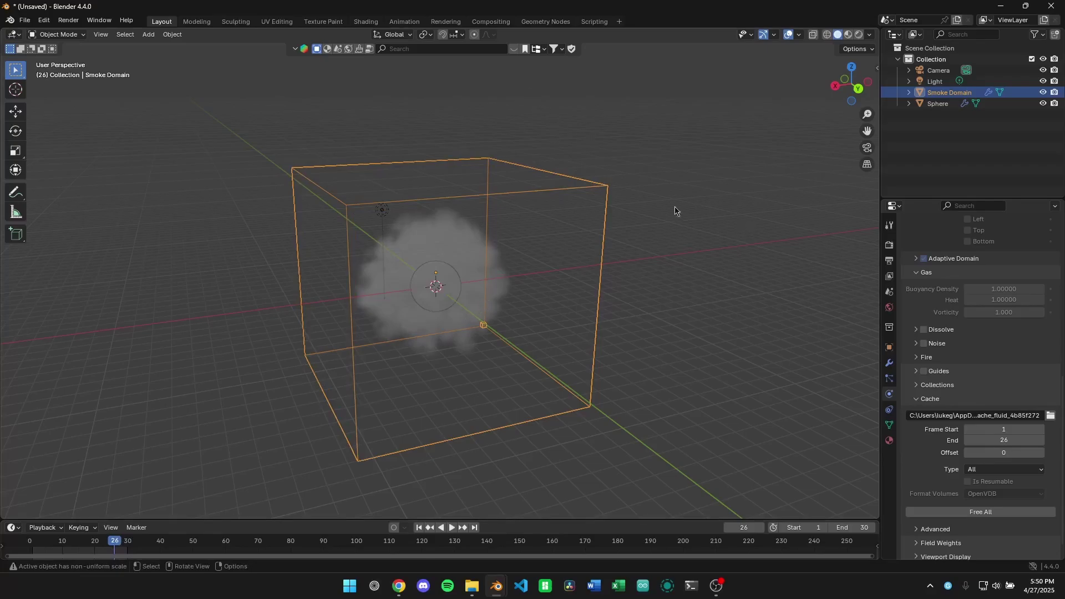
Step: Copy the Smoke Domain's cache path and open the cache_fluid_4b85f272 folder in File Explorer
{"action": "left_click", "coordinate": [1024, 417]}
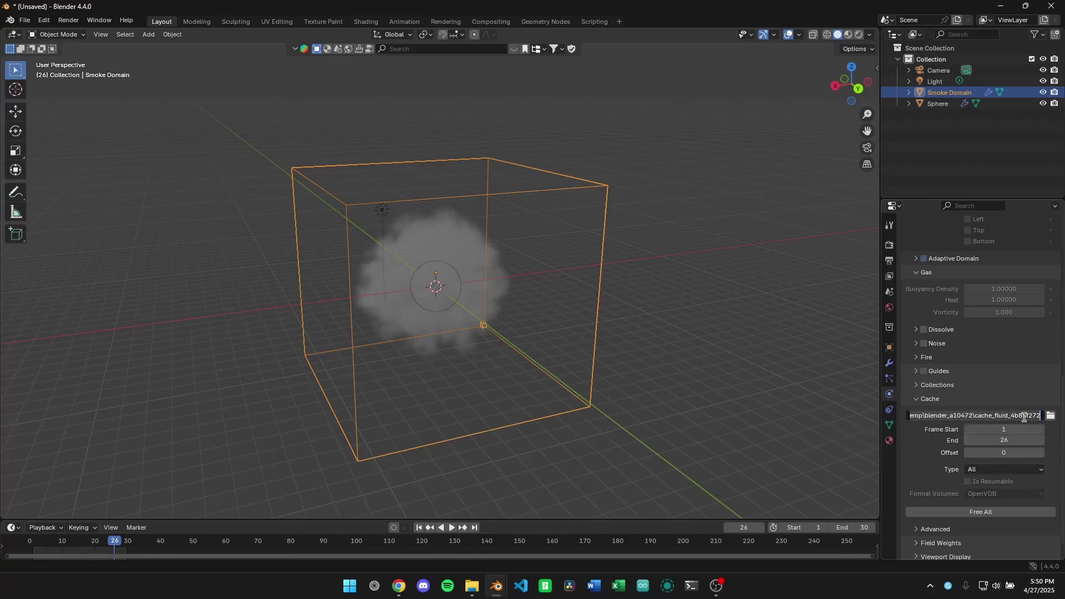
{"action": "left_click", "coordinate": [472, 586]}
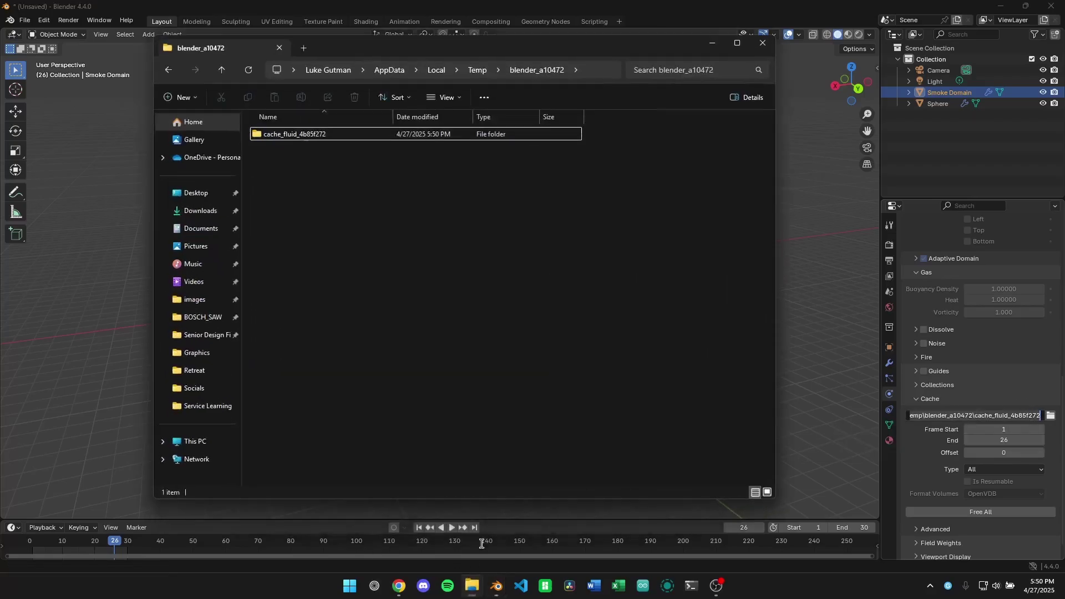
{"action": "left_click", "coordinate": [591, 76]}
{"action": "type", "text": "C:\\Users\\lukeg\\AppData\\Local\\Temp\\blender_a10472\\cache_fluid_4b85f272"}
{"action": "key", "text": "Return"}
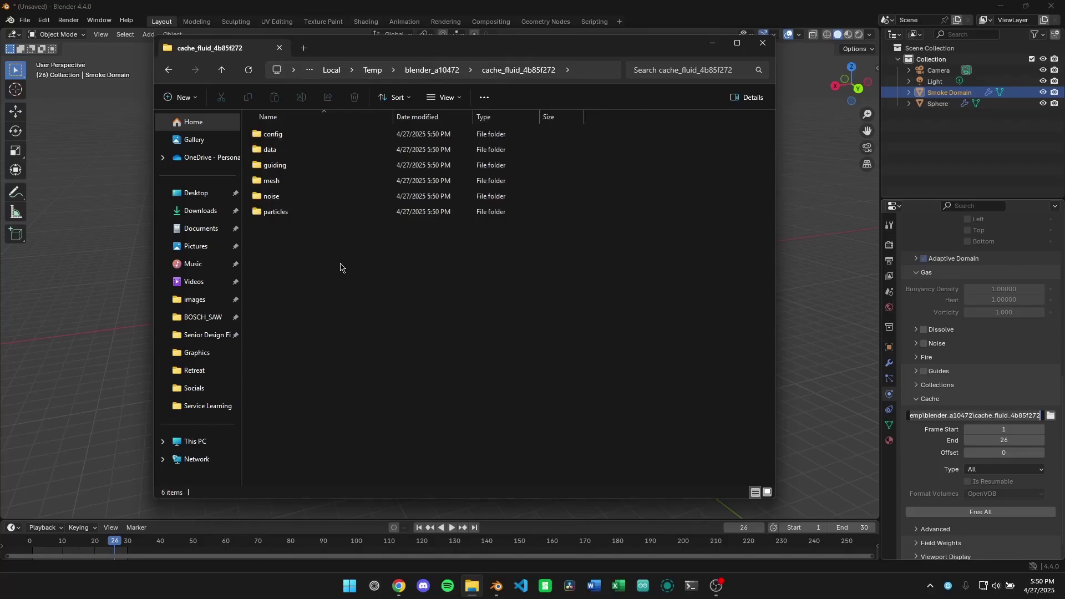
Step: Copy fluid_data_0026.vdb from the cache's data folder and remove the original from that folder
{"action": "double_click", "coordinate": [301, 150]}
{"action": "scroll", "coordinate": [392, 189], "scroll_direction": "down", "scroll_amount": 3}
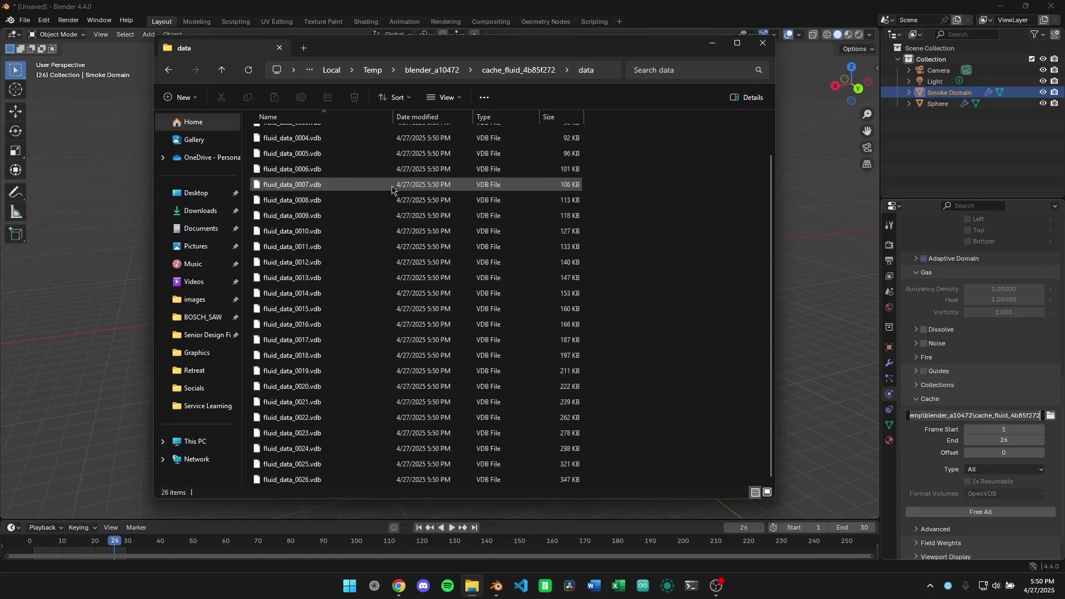
{"action": "left_click", "coordinate": [344, 480]}
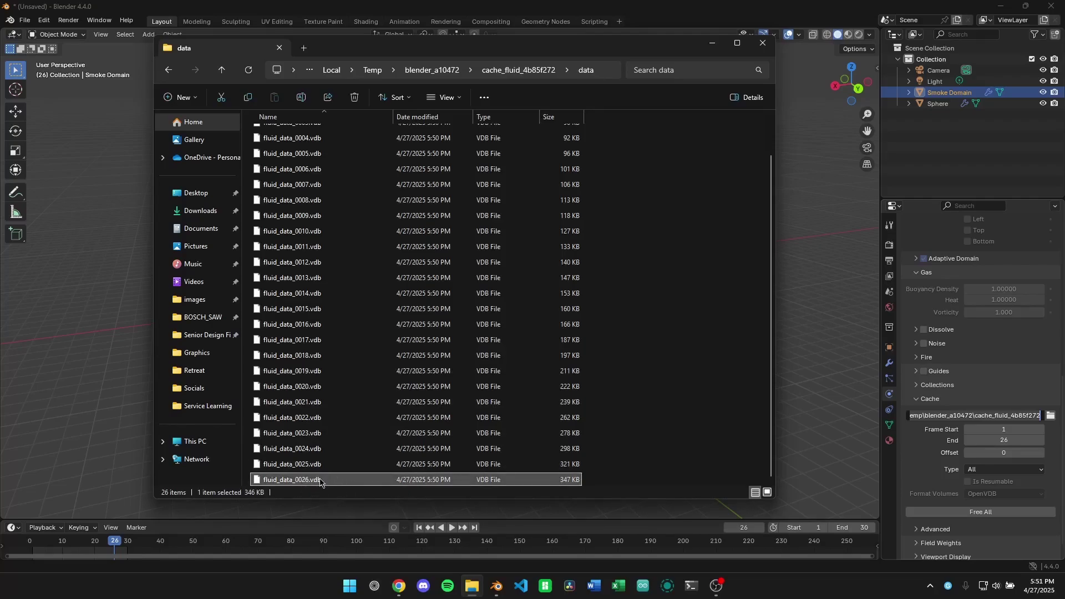
{"action": "key", "text": "ctrl+c"}
{"action": "left_click_drag", "start_coordinate": [314, 483], "coordinate": [604, 280]}
{"action": "key", "text": "Delete"}
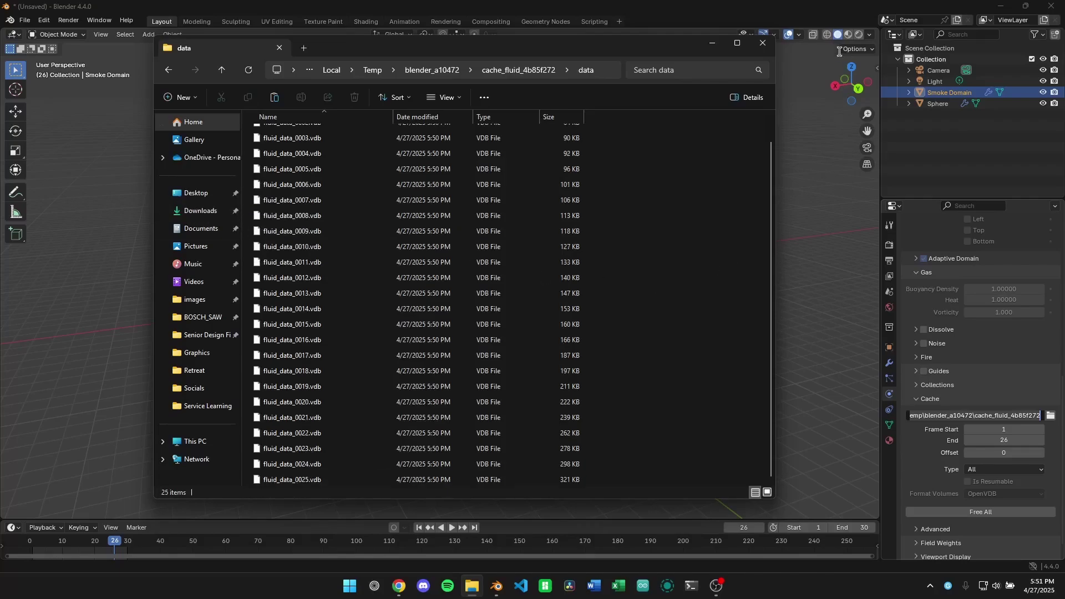
Step: Return to Blender, start a new General file without saving the smoke scene, and delete all default objects
{"action": "left_click", "coordinate": [763, 43]}
{"action": "left_click", "coordinate": [432, 131]}
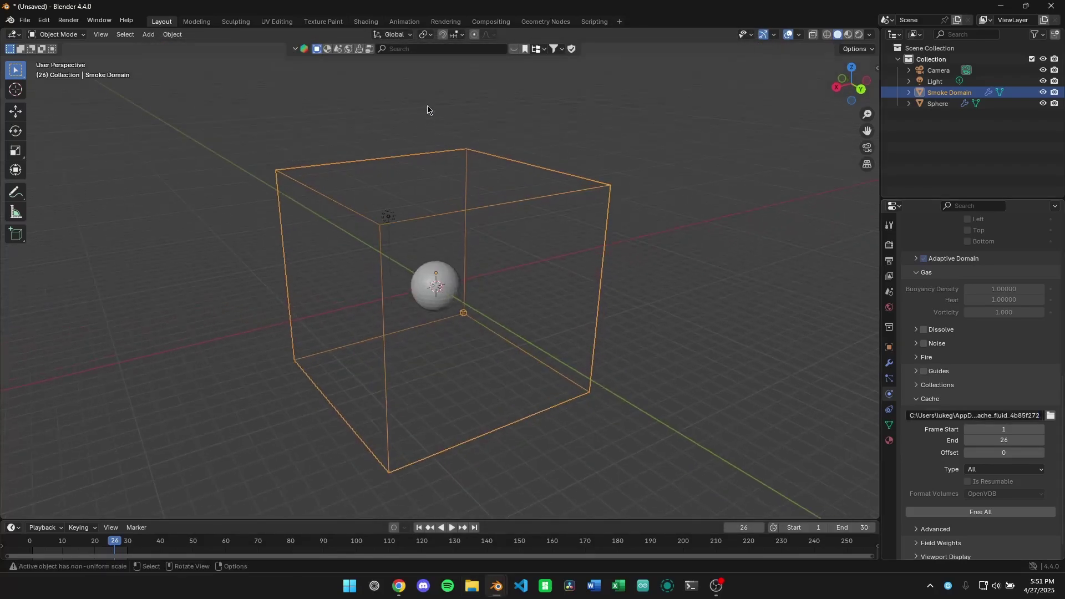
{"action": "left_click", "coordinate": [25, 20]}
{"action": "mouse_move", "coordinate": [44, 32]}
{"action": "left_click", "coordinate": [166, 33]}
{"action": "left_click", "coordinate": [554, 314]}
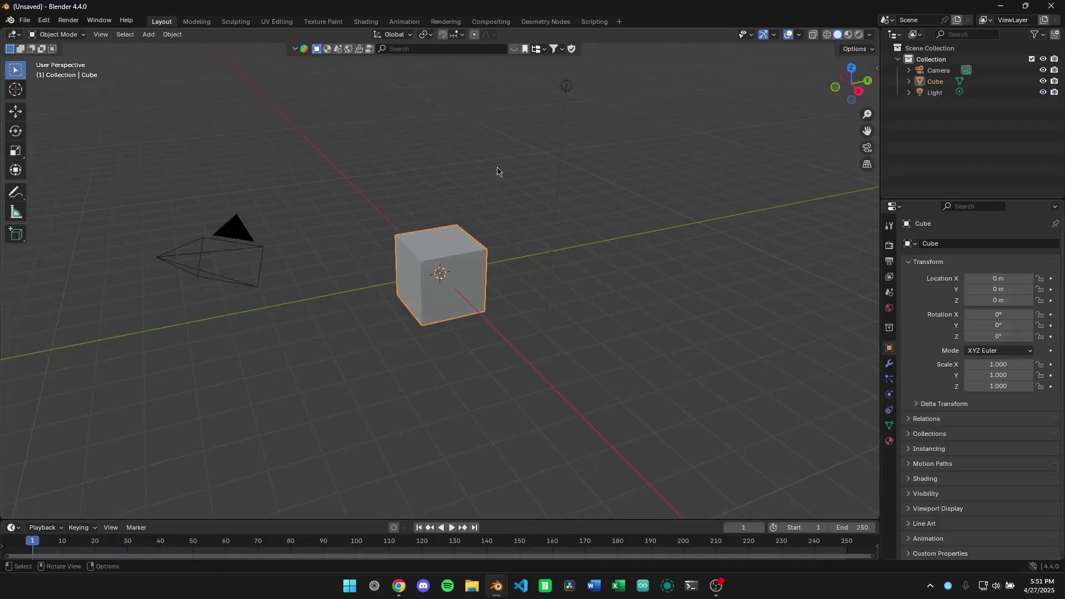
{"action": "key", "text": "a"}
{"action": "key", "text": "Delete"}
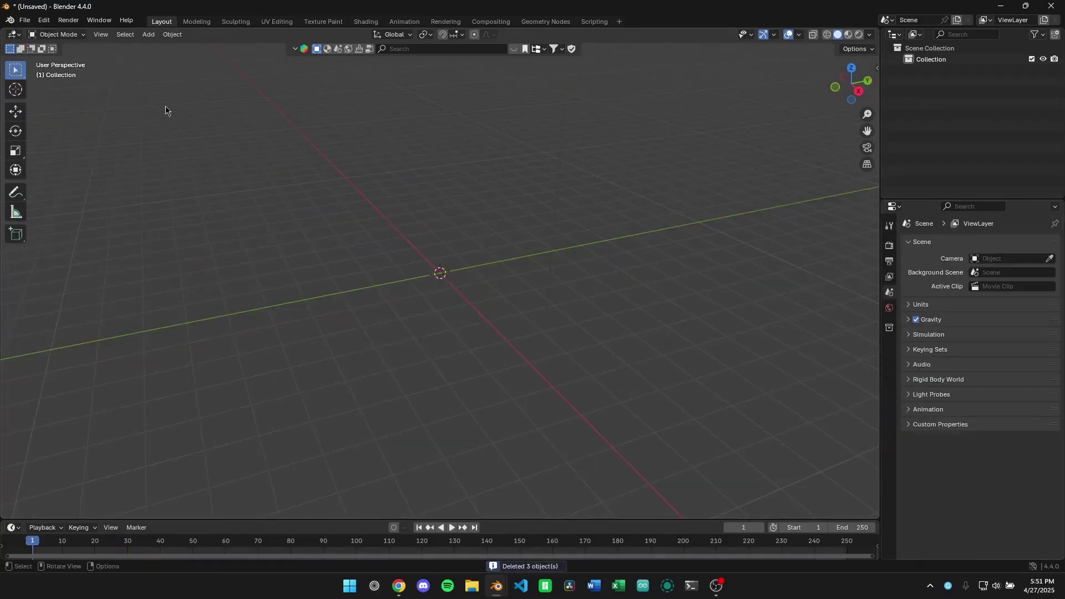
Step: Import the OpenVDB volume fluid_data_0026.vdb from the Downloads folder, sorting the files by modification date
{"action": "key", "text": "shift+a"}
{"action": "mouse_move", "coordinate": [526, 209]}
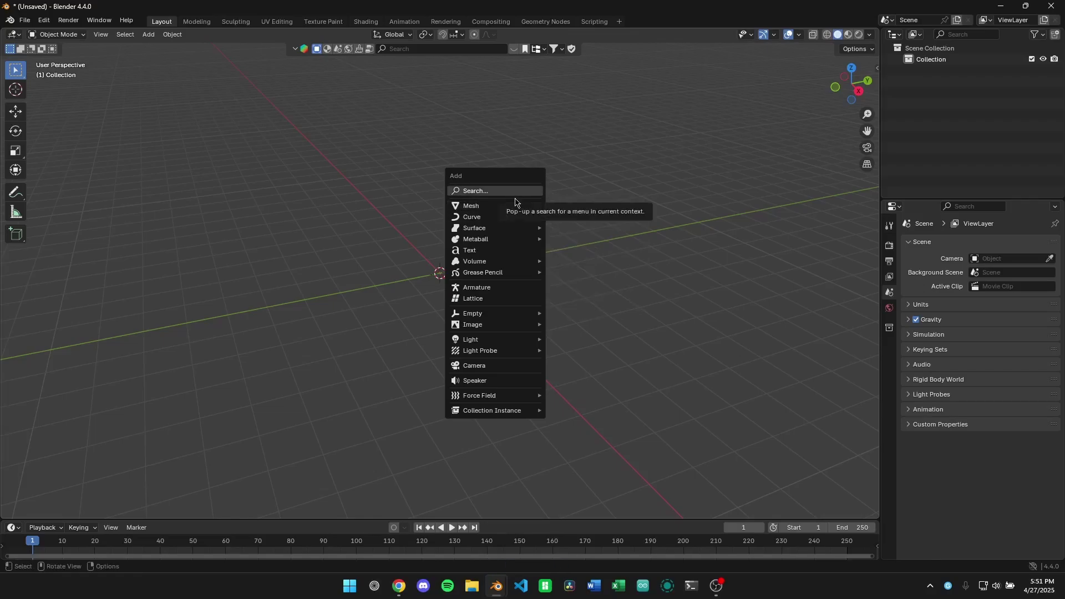
{"action": "mouse_move", "coordinate": [493, 269]}
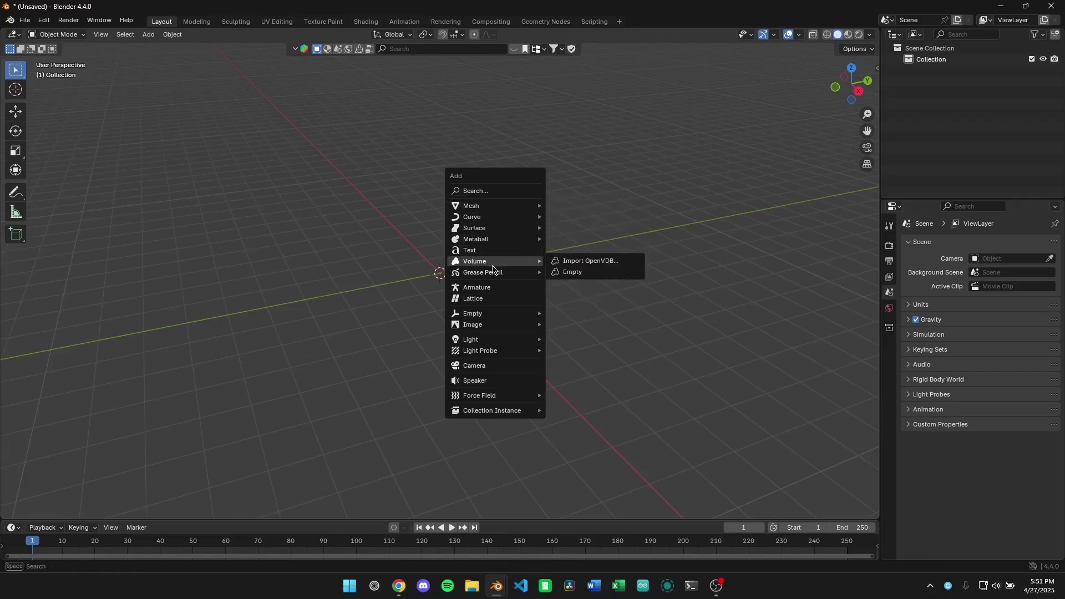
{"action": "left_click", "coordinate": [593, 262]}
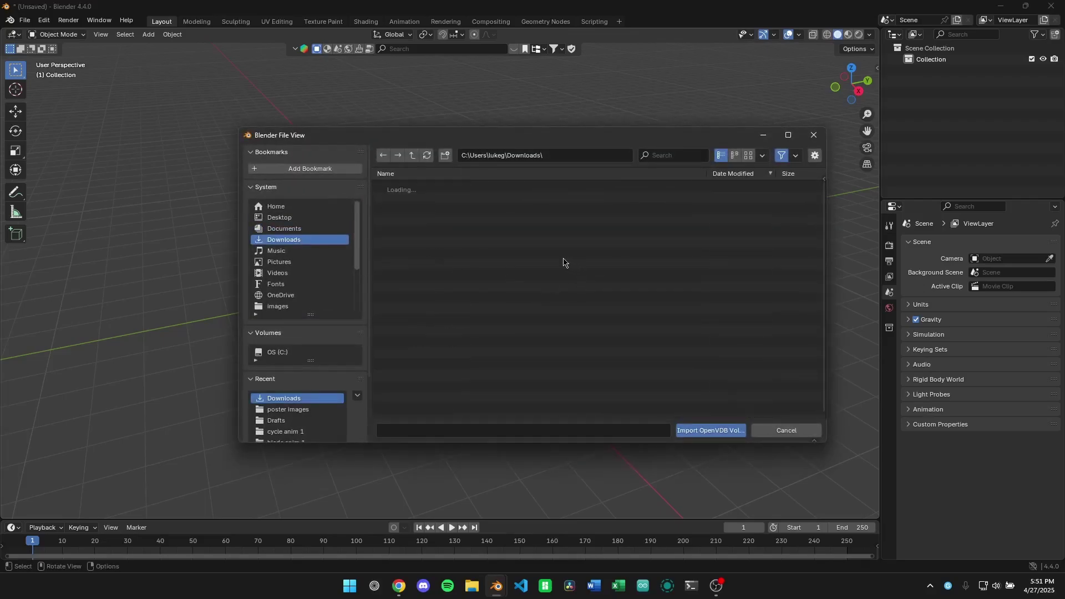
{"action": "left_click", "coordinate": [752, 177]}
{"action": "left_click", "coordinate": [752, 177]}
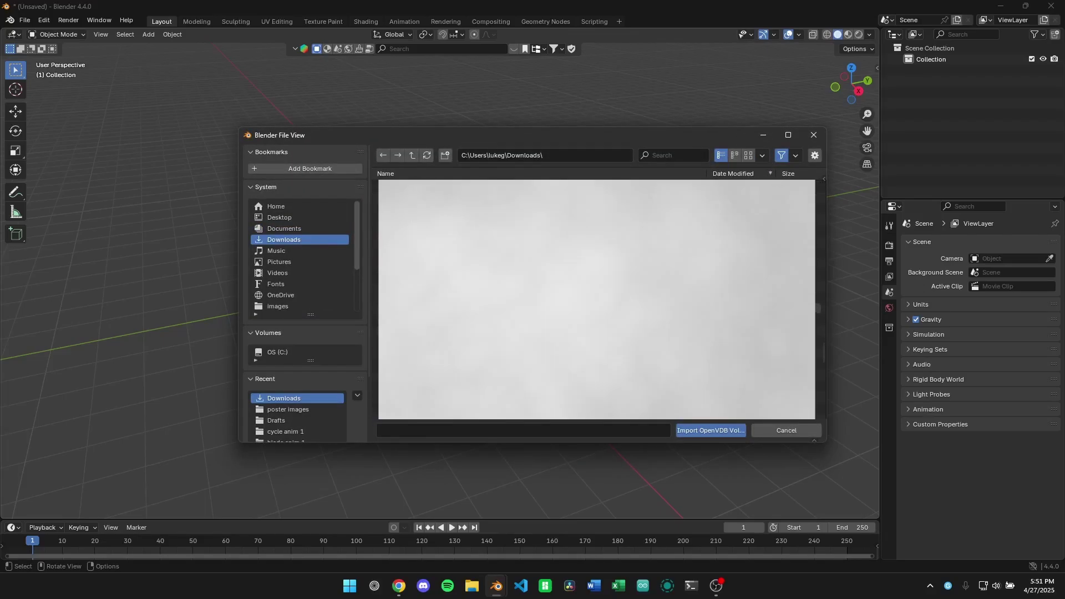
{"action": "double_click", "coordinate": [466, 417]}
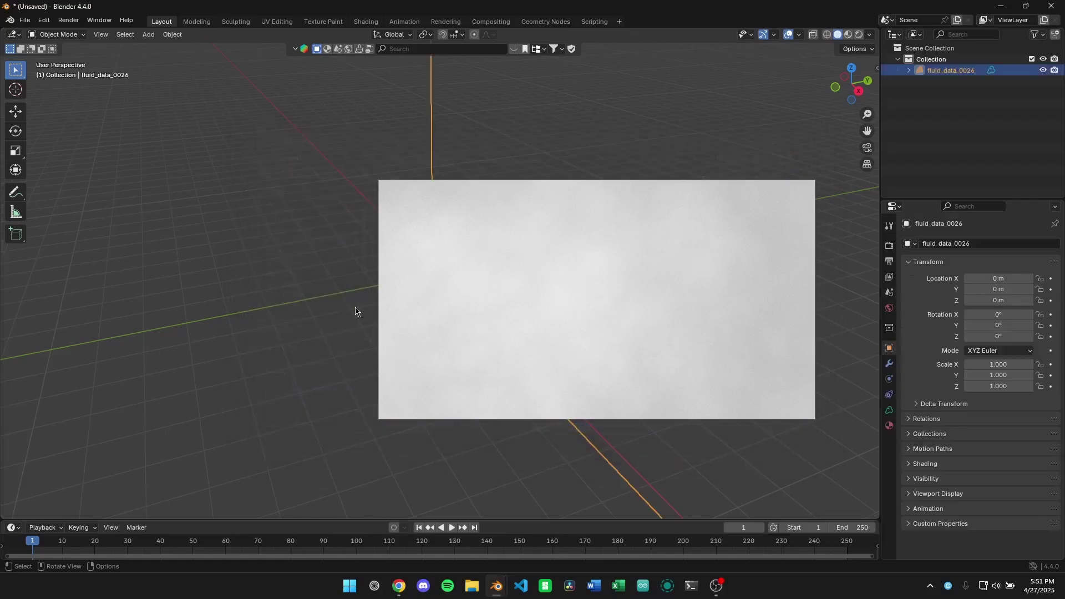
Step: Examine the imported smoke volume from several angles while scrubbing and playing the timeline to frame 97
{"action": "scroll", "coordinate": [355, 311], "scroll_direction": "down", "scroll_amount": 5}
{"action": "middle_click_drag", "start_coordinate": [703, 276], "coordinate": [530, 329], "text": "shift"}
{"action": "left_click", "coordinate": [487, 298]}
{"action": "middle_click_drag", "start_coordinate": [416, 277], "coordinate": [558, 255], "text": "shift"}
{"action": "scroll", "coordinate": [504, 257], "scroll_direction": "up", "scroll_amount": 5}
{"action": "left_click_drag", "start_coordinate": [45, 543], "coordinate": [258, 538]}
{"action": "key", "text": "space"}
{"action": "middle_click_drag", "start_coordinate": [327, 477], "coordinate": [481, 328]}
{"action": "scroll", "coordinate": [481, 327], "scroll_direction": "down", "scroll_amount": 3}
{"action": "left_click", "coordinate": [483, 324]}
{"action": "scroll", "coordinate": [507, 340], "scroll_direction": "up", "scroll_amount": 6}
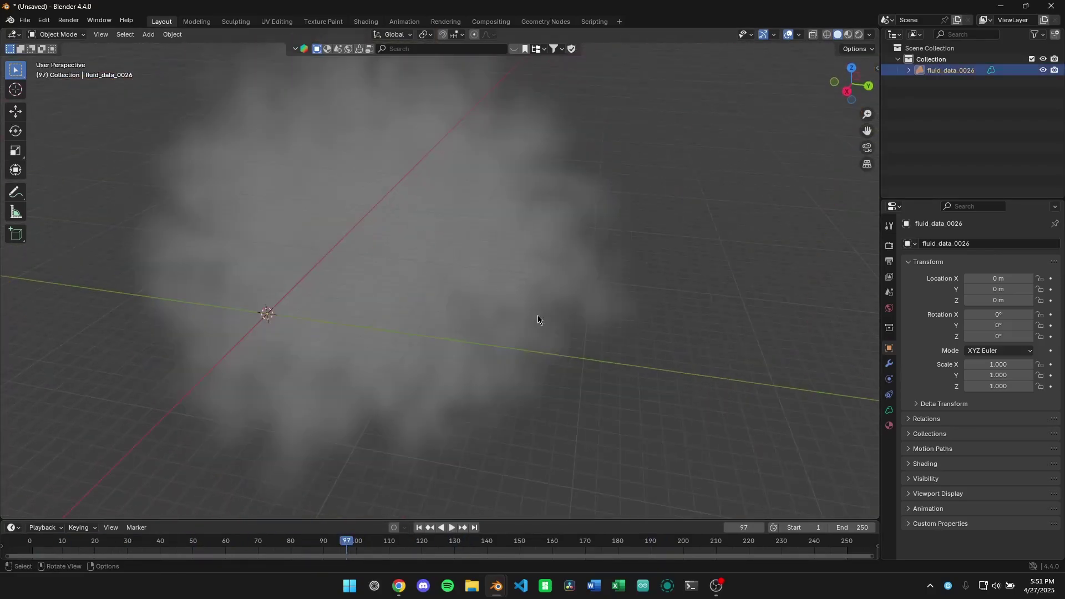
{"action": "middle_click_drag", "start_coordinate": [538, 311], "coordinate": [507, 294]}
Step: Fly the view through and around the static smoke volume with walk navigation
{"action": "key", "text": "shift+grave"}
{"action": "key", "text": "w"}
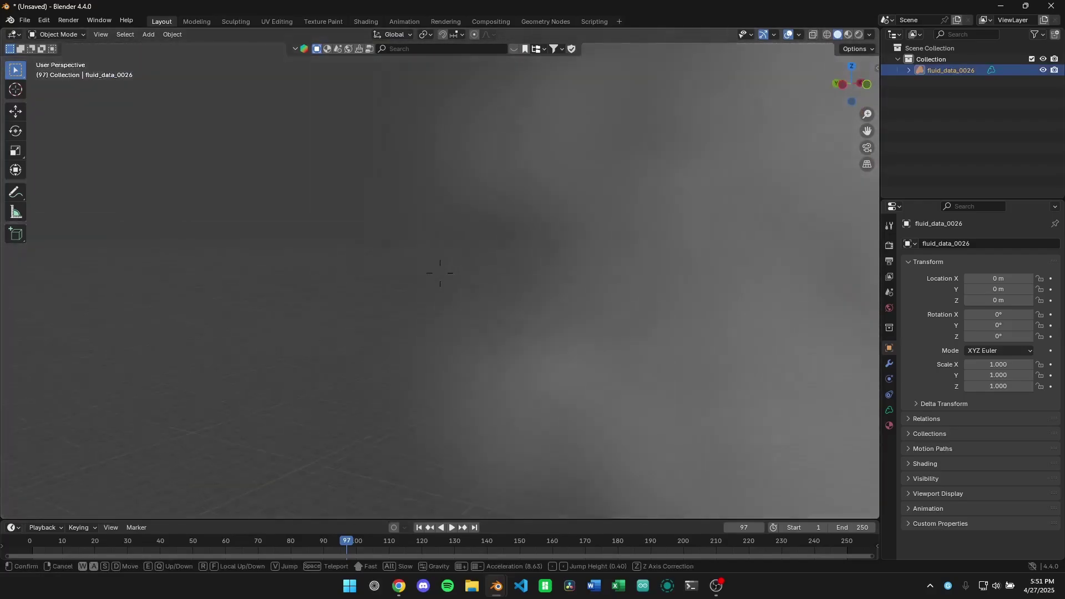
{"action": "key", "text": "w"}
{"action": "key", "text": "s"}
{"action": "key", "text": "e"}
{"action": "key", "text": "e"}
{"action": "left_click", "coordinate": [440, 273]}
Step: Switch back to the Bosch_Saw_SD2_fluid_freeze_lighter Blender file
{"action": "left_click", "coordinate": [502, 587]}
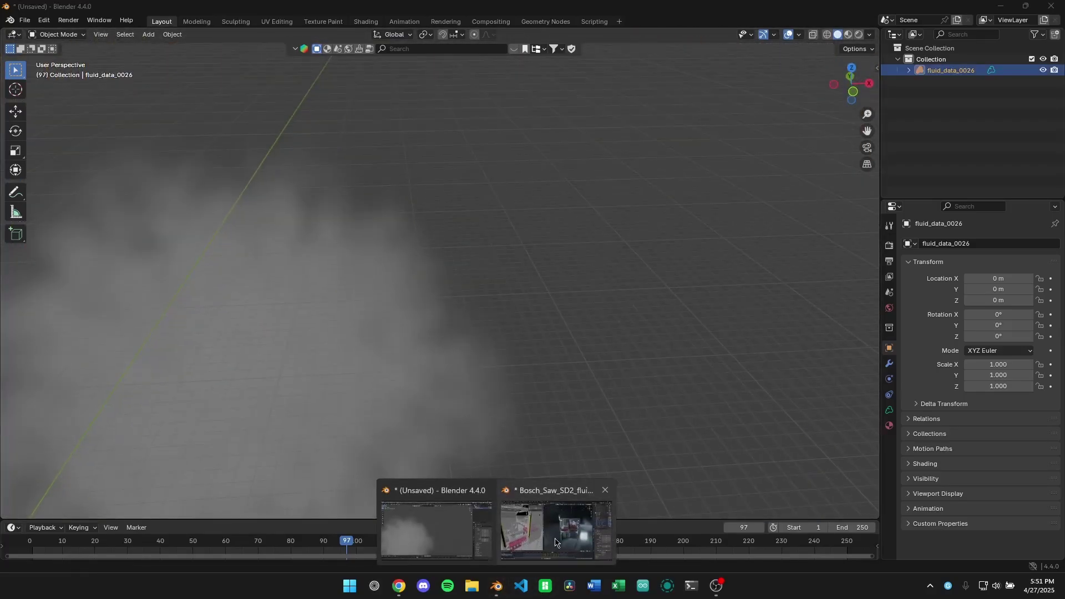
{"action": "left_click", "coordinate": [555, 542]}
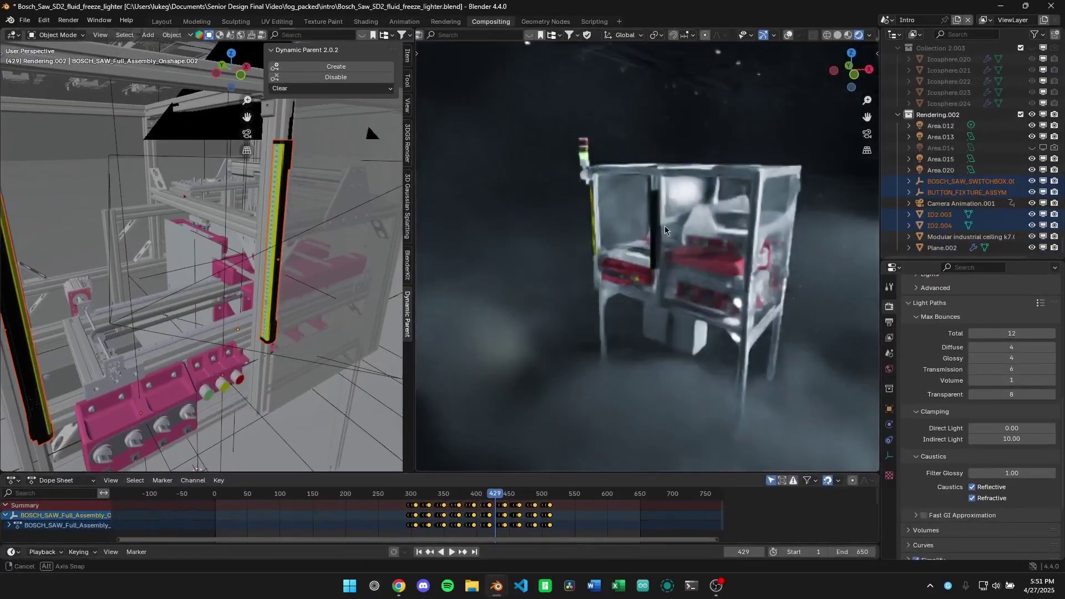